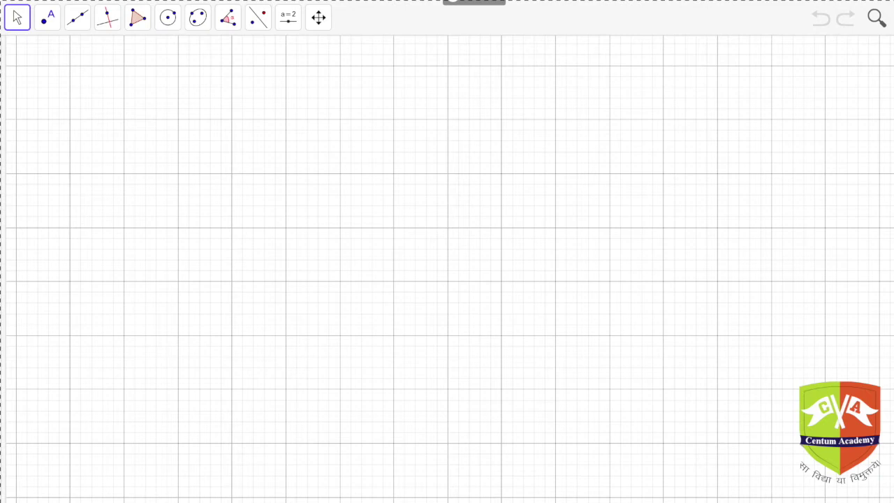
Draw triangle ABC with vertex B above a horizontal base AC.
{"action": "left_click", "coordinate": [134, 26]}
{"action": "left_click", "coordinate": [146, 60]}
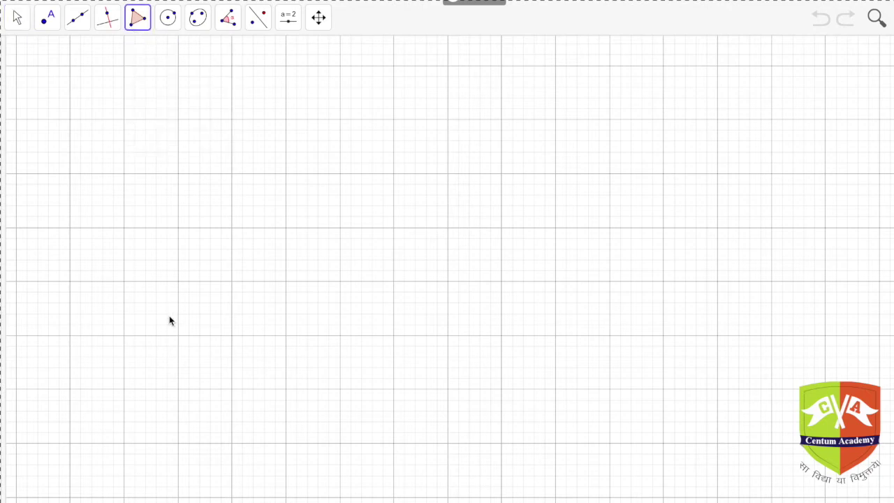
{"action": "left_click", "coordinate": [178, 335]}
{"action": "left_click", "coordinate": [340, 120]}
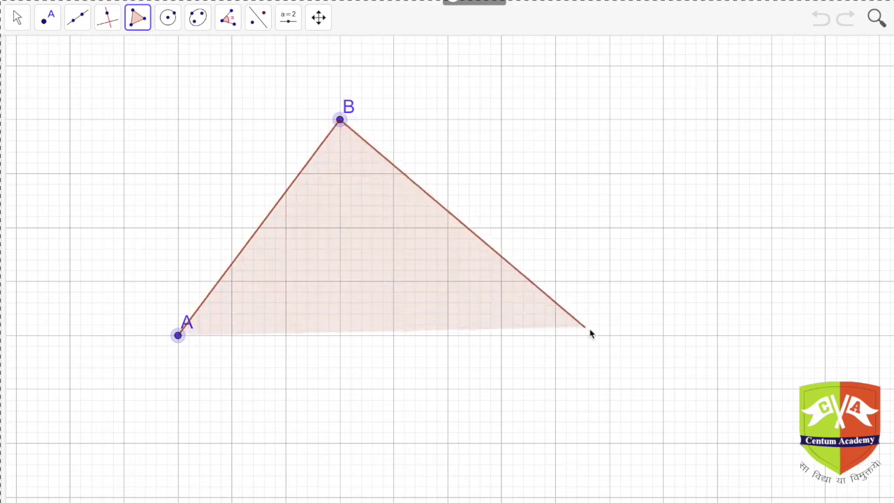
{"action": "left_click", "coordinate": [610, 336]}
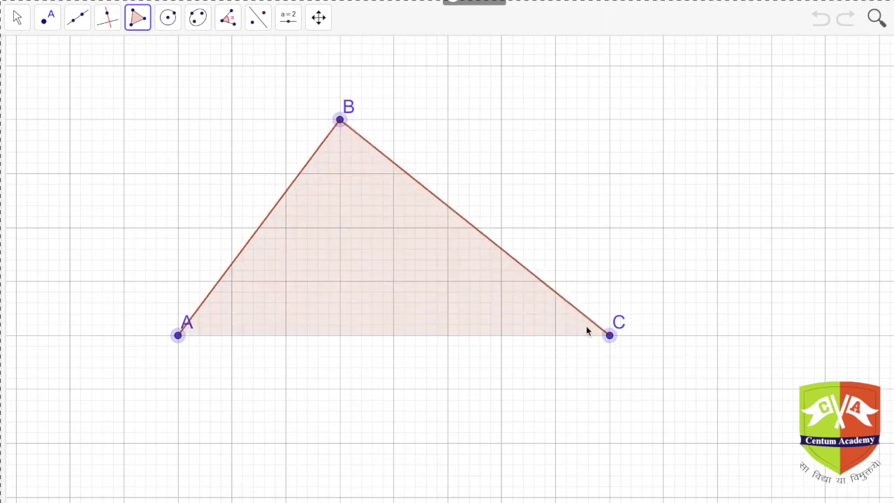
{"action": "left_click", "coordinate": [178, 335]}
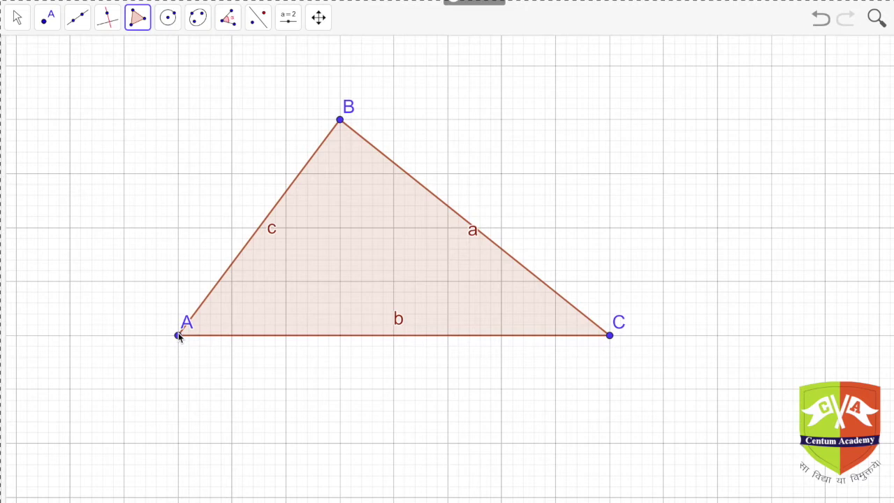
Drag vertex A's label to the left of its point.
{"action": "left_click", "coordinate": [18, 17]}
{"action": "left_click_drag", "start_coordinate": [186, 333], "coordinate": [169, 330]}
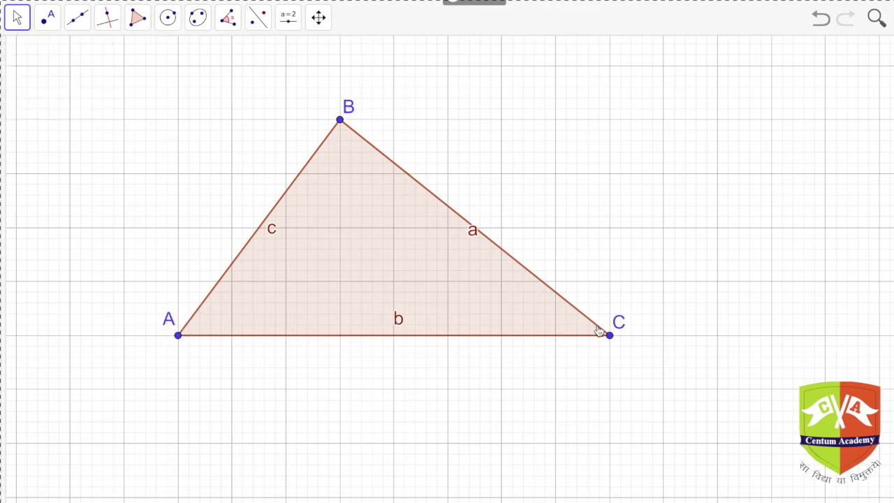
{"action": "left_click", "coordinate": [47, 18]}
Rename the interior point of triangle ABC from D to P.
{"action": "left_click", "coordinate": [82, 65]}
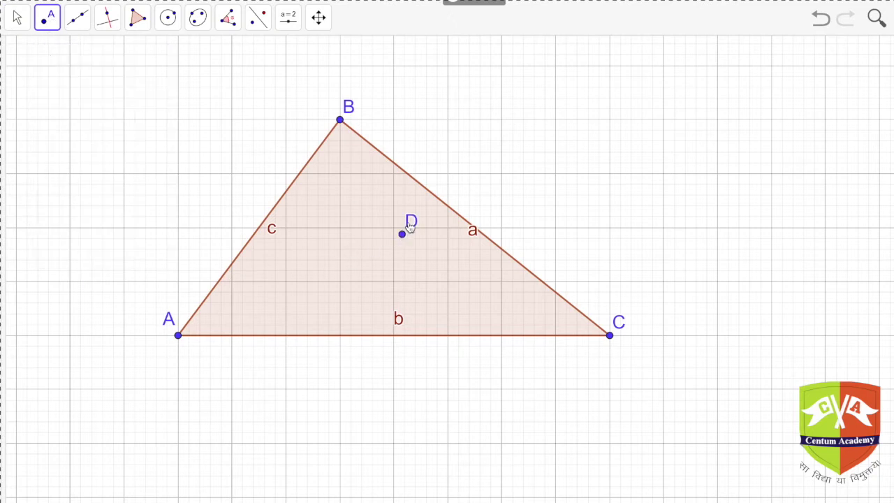
{"action": "right_click", "coordinate": [403, 235]}
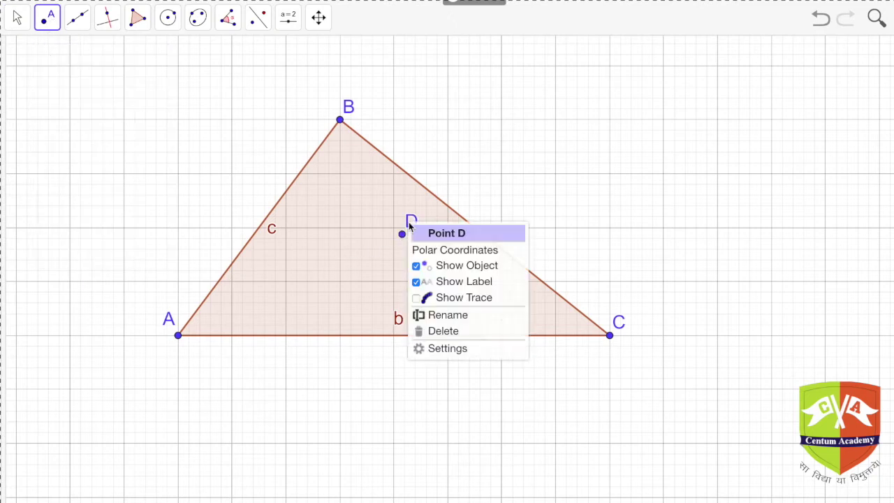
{"action": "left_click", "coordinate": [444, 316]}
{"action": "key", "text": "BackSpace"}
{"action": "type", "text": "P"}
{"action": "key", "text": "Return"}
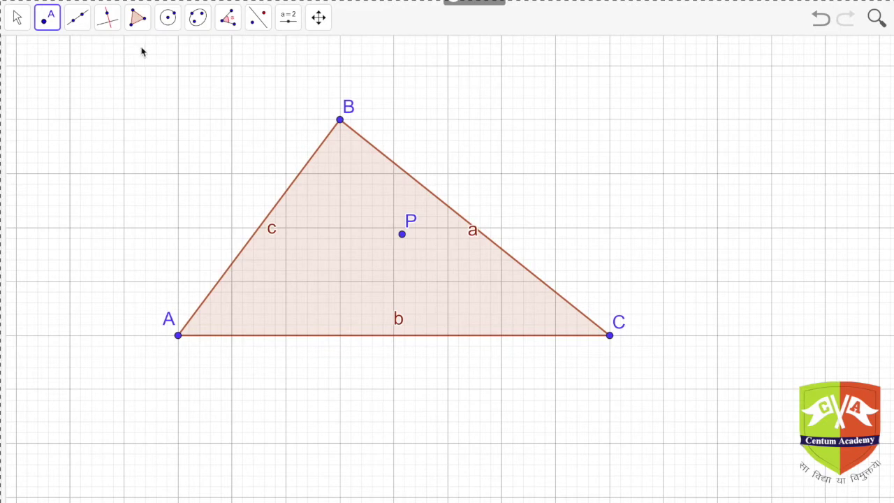
{"action": "left_click", "coordinate": [106, 18]}
{"action": "left_click", "coordinate": [116, 70]}
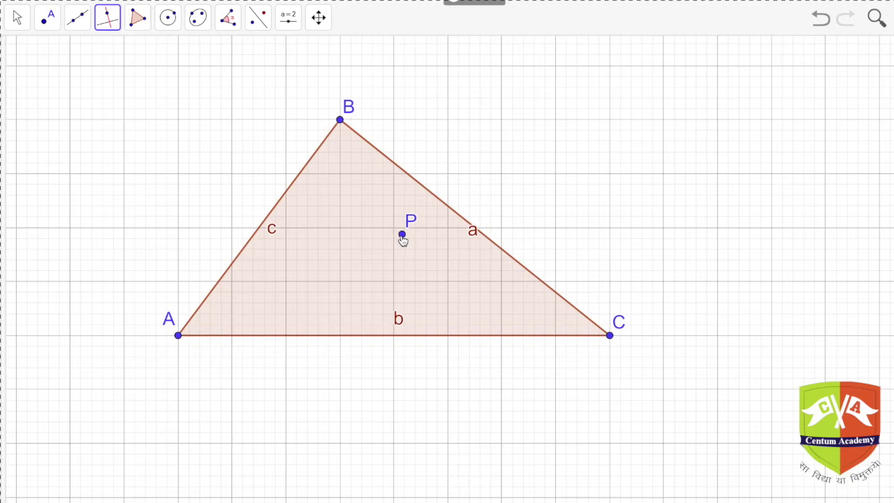
Draw perpendiculars f, g and h through P to sides c, a and b.
{"action": "left_click", "coordinate": [289, 193]}
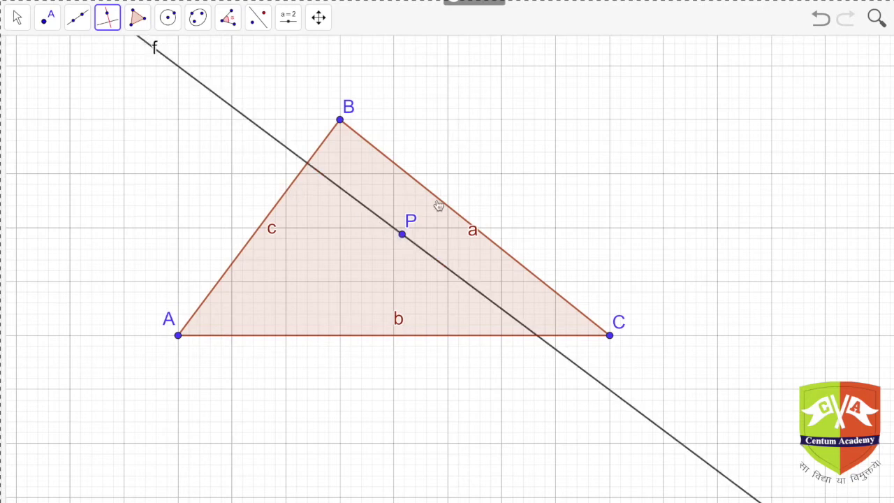
{"action": "left_click", "coordinate": [404, 234]}
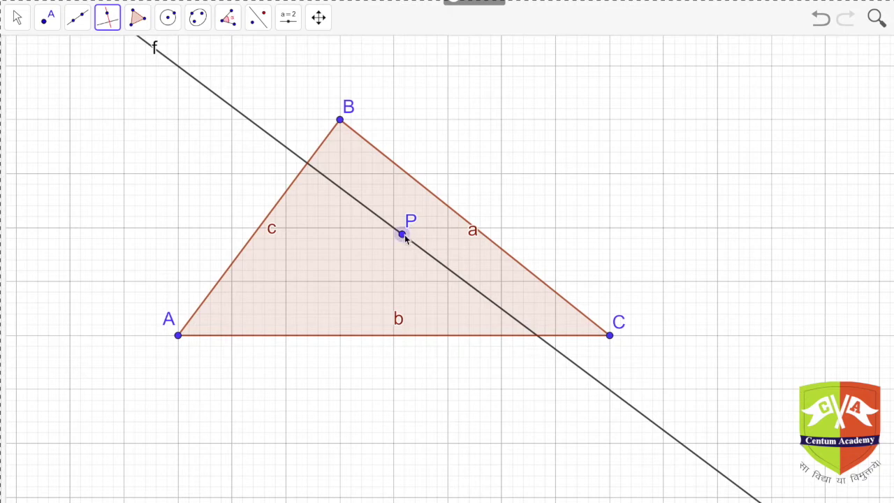
{"action": "left_click", "coordinate": [444, 209]}
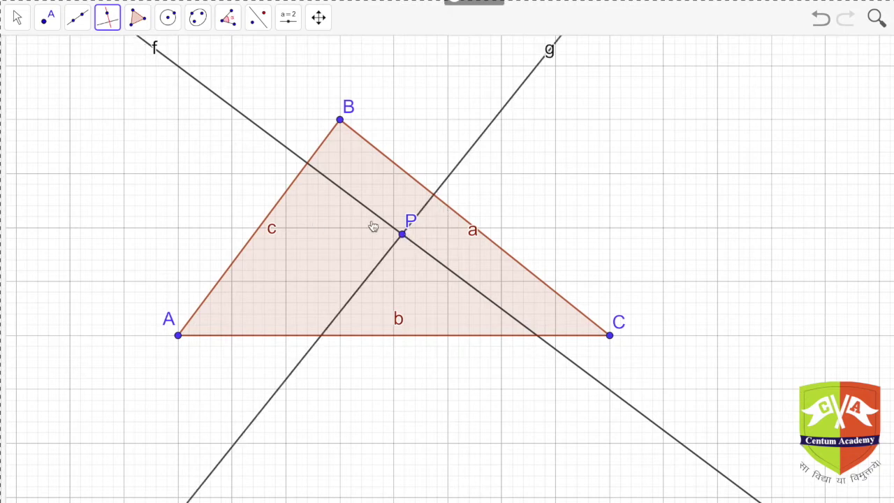
{"action": "left_click", "coordinate": [403, 234]}
{"action": "left_click", "coordinate": [407, 340]}
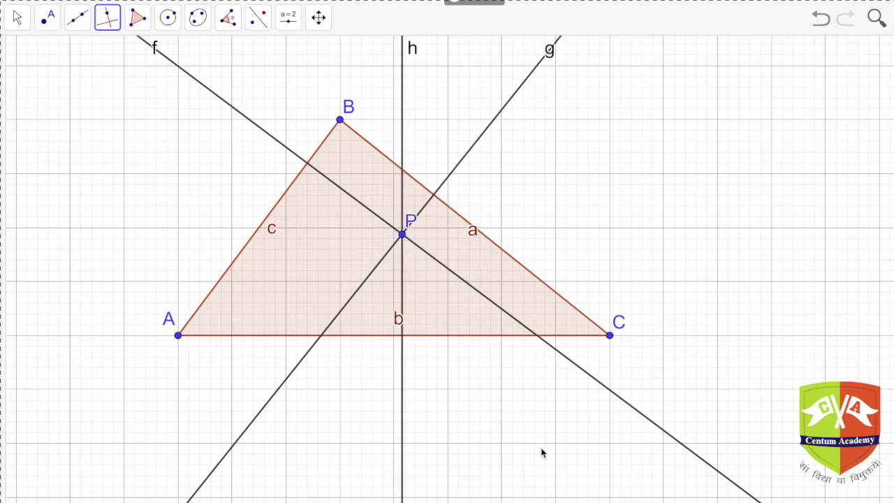
Mark feet D, E and F where lines g, h, f meet sides a, b, c.
{"action": "left_click", "coordinate": [60, 30]}
{"action": "mouse_move", "coordinate": [78, 19]}
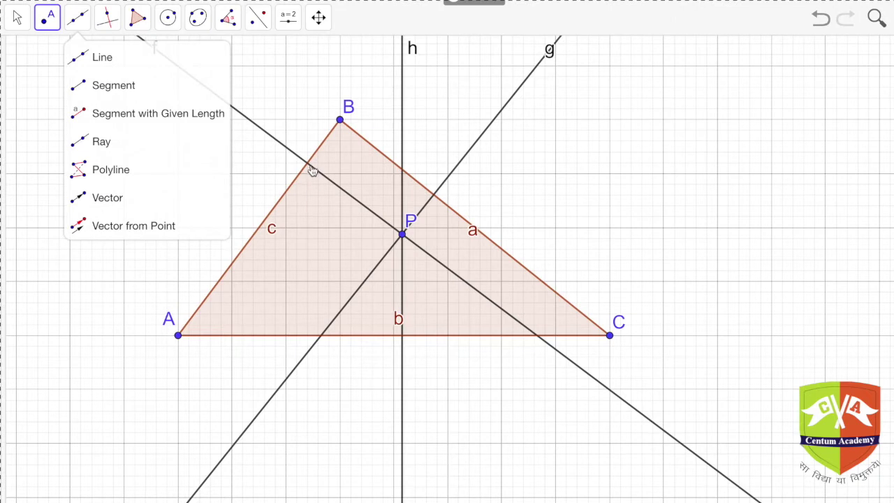
{"action": "left_click", "coordinate": [434, 198]}
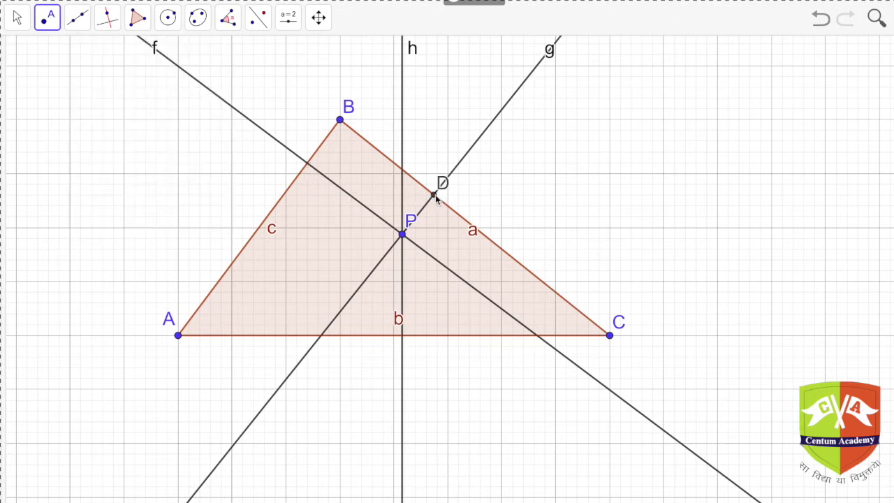
{"action": "left_click", "coordinate": [403, 337]}
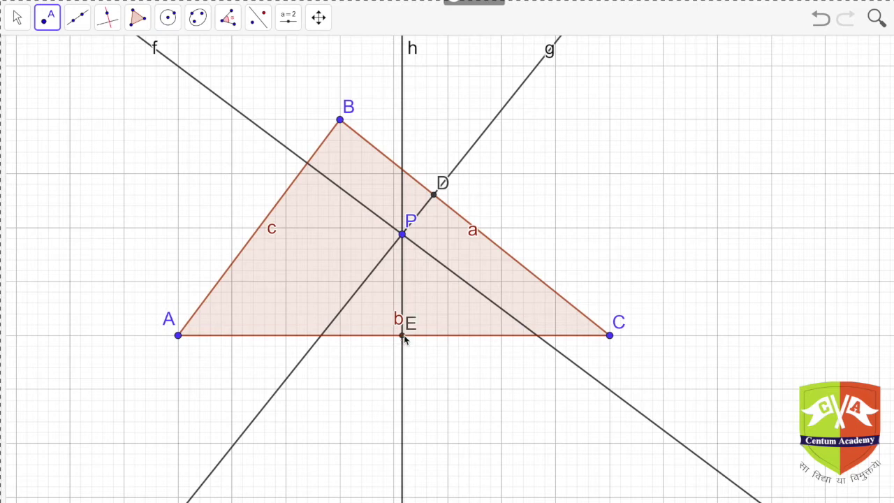
{"action": "left_click", "coordinate": [309, 165]}
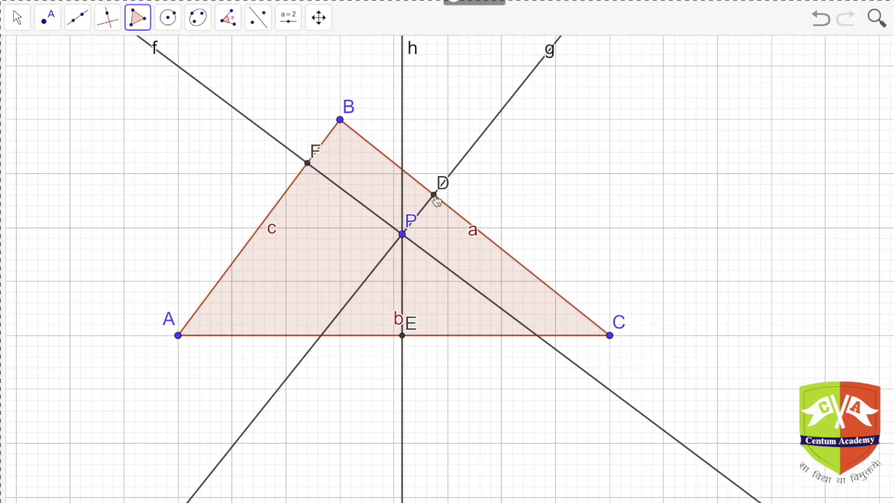
Join D, E and F into pedal triangle DEF.
{"action": "left_click", "coordinate": [434, 195]}
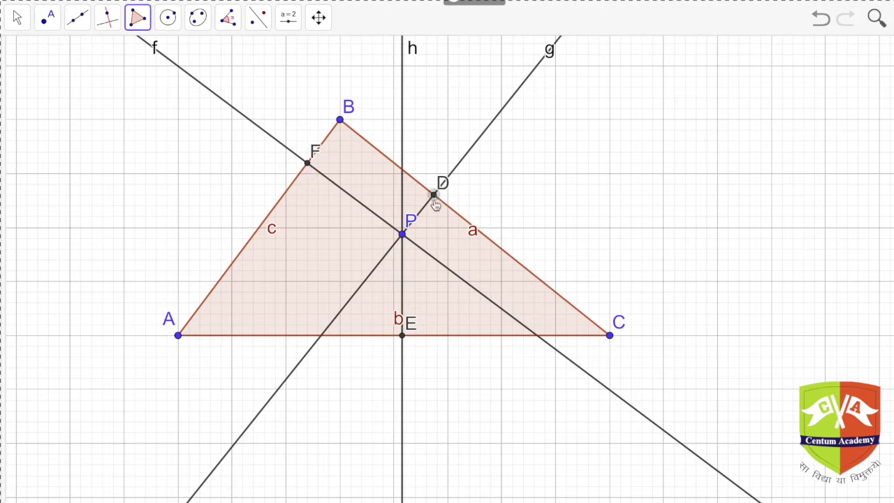
{"action": "left_click", "coordinate": [402, 337]}
{"action": "left_click", "coordinate": [307, 164]}
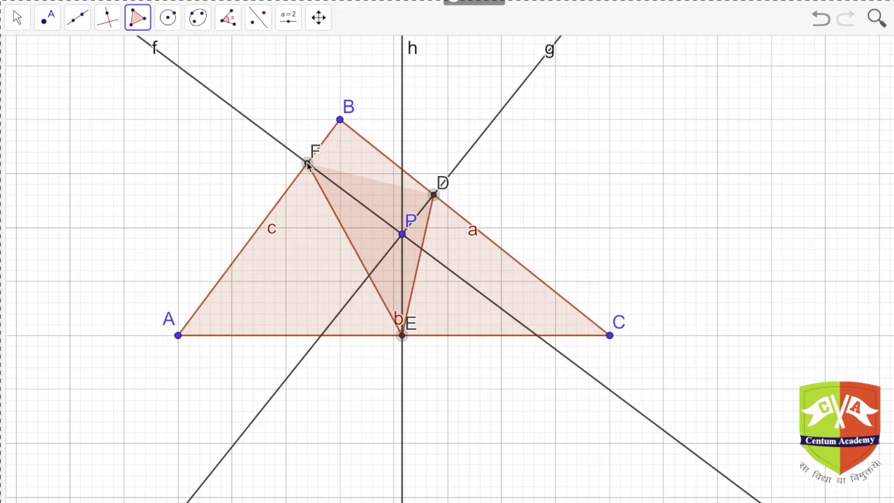
{"action": "left_click", "coordinate": [433, 195]}
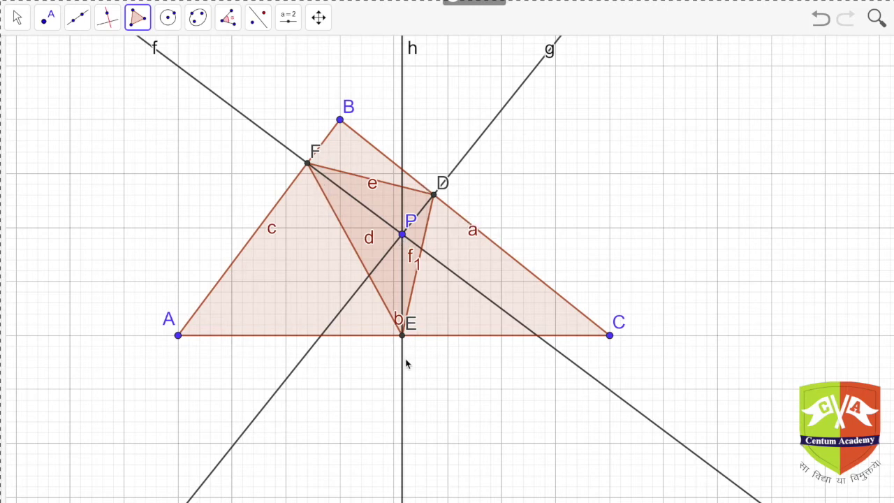
{"action": "left_click", "coordinate": [403, 234]}
Zoom in and draw lines i, j, k through P perpendicular to sides f1, d, e.
{"action": "scroll", "coordinate": [403, 236], "scroll_direction": "up", "scroll_amount": 5}
{"action": "scroll", "coordinate": [403, 236], "scroll_direction": "down", "scroll_amount": 1}
{"action": "scroll", "coordinate": [403, 236], "scroll_direction": "up", "scroll_amount": 3}
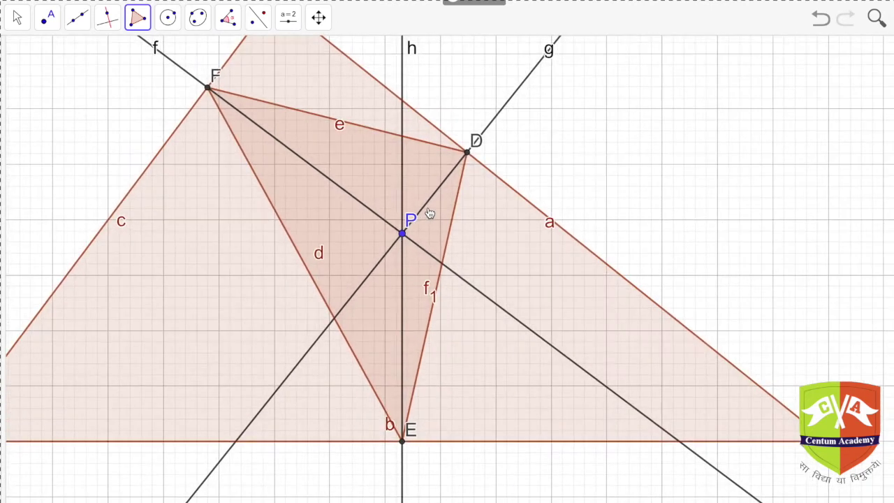
{"action": "left_click", "coordinate": [78, 28]}
{"action": "left_click", "coordinate": [106, 27]}
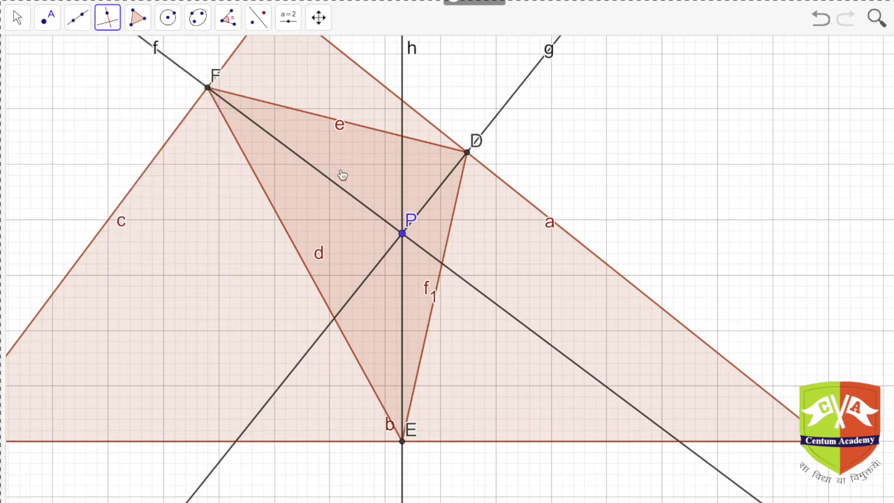
{"action": "left_click", "coordinate": [403, 236]}
{"action": "left_click", "coordinate": [449, 249]}
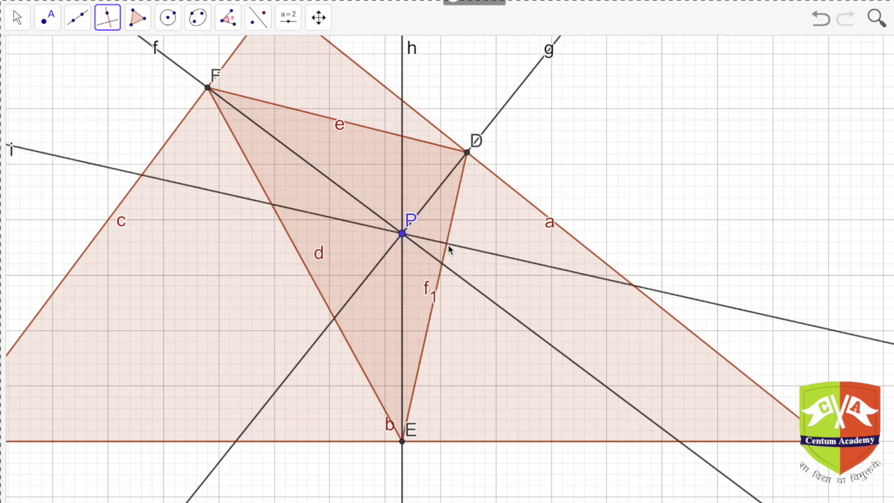
{"action": "left_click", "coordinate": [404, 235]}
{"action": "left_click", "coordinate": [310, 273]}
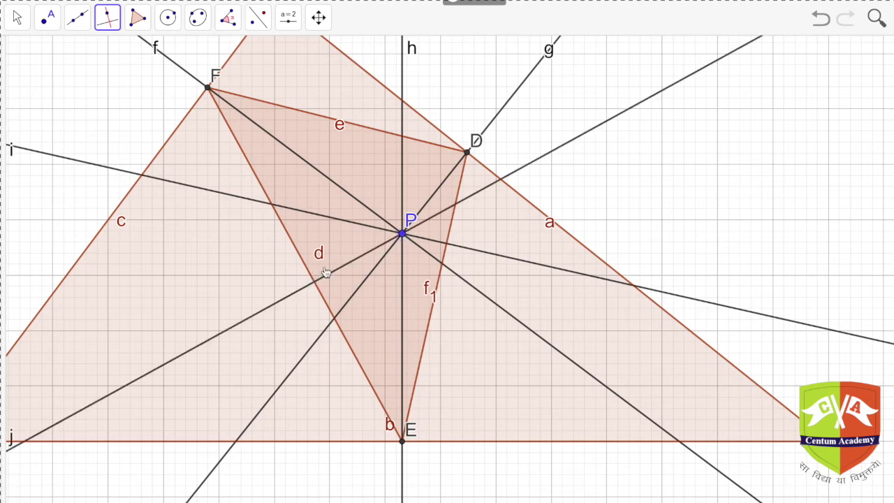
{"action": "left_click", "coordinate": [356, 126]}
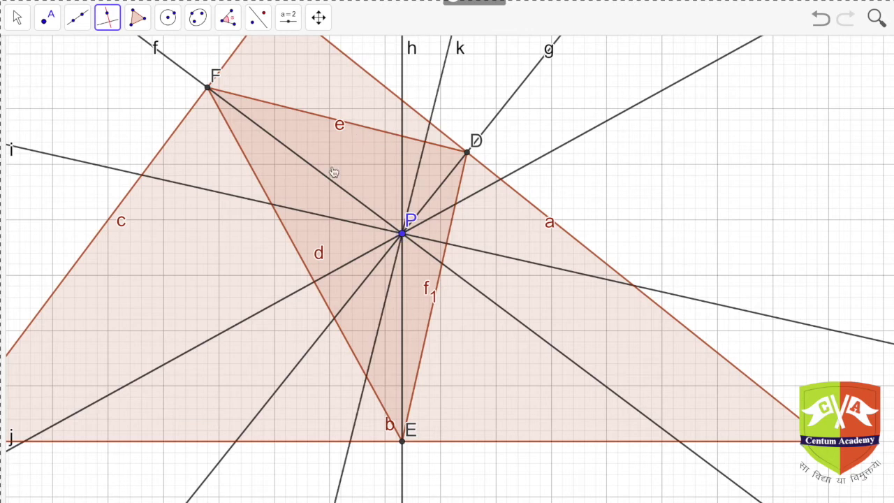
{"action": "left_click", "coordinate": [48, 19]}
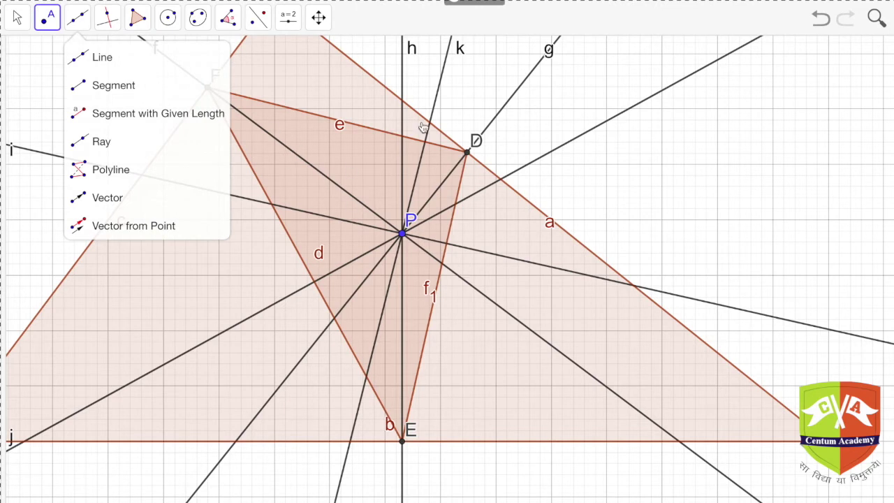
Mark feet G, H and I where lines i, j, k meet sides f1, d, e.
{"action": "left_click", "coordinate": [447, 243]}
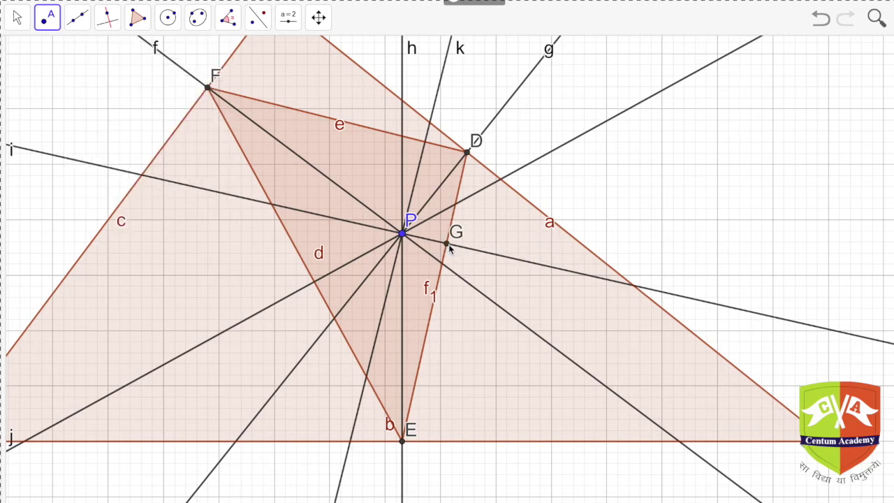
{"action": "left_click", "coordinate": [315, 281]}
{"action": "left_click", "coordinate": [425, 141]}
Join G, H and I into second pedal triangle GHI.
{"action": "left_click", "coordinate": [139, 21]}
{"action": "left_click", "coordinate": [147, 55]}
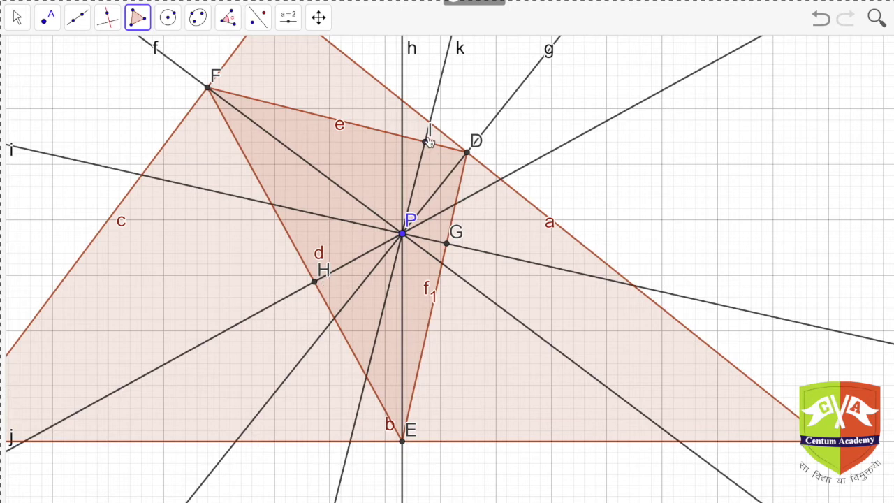
{"action": "left_click", "coordinate": [447, 244]}
{"action": "left_click", "coordinate": [314, 282]}
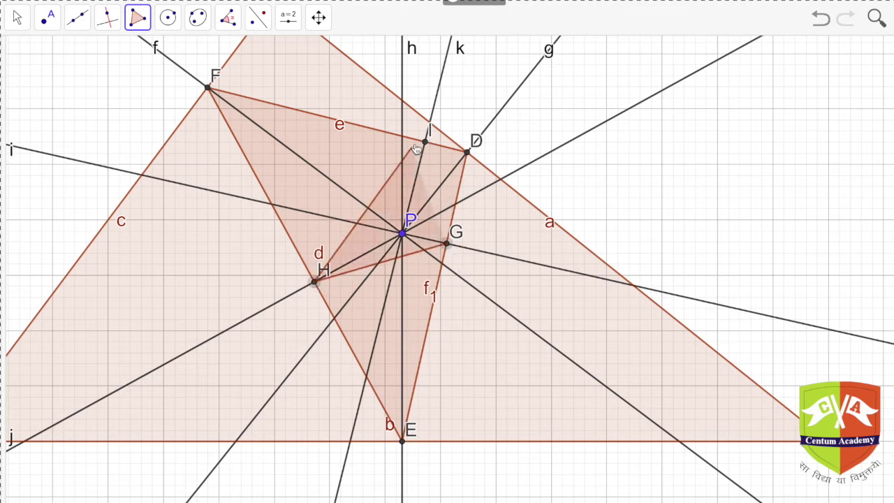
{"action": "left_click", "coordinate": [425, 142]}
{"action": "left_click", "coordinate": [447, 243]}
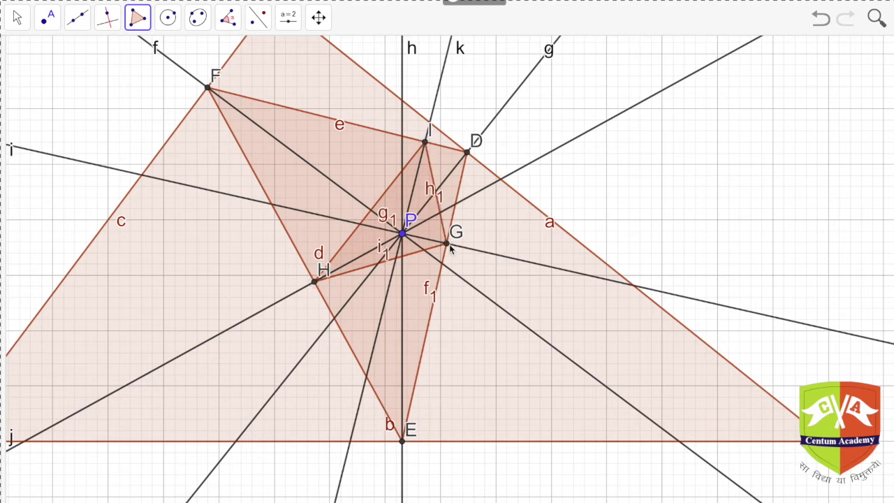